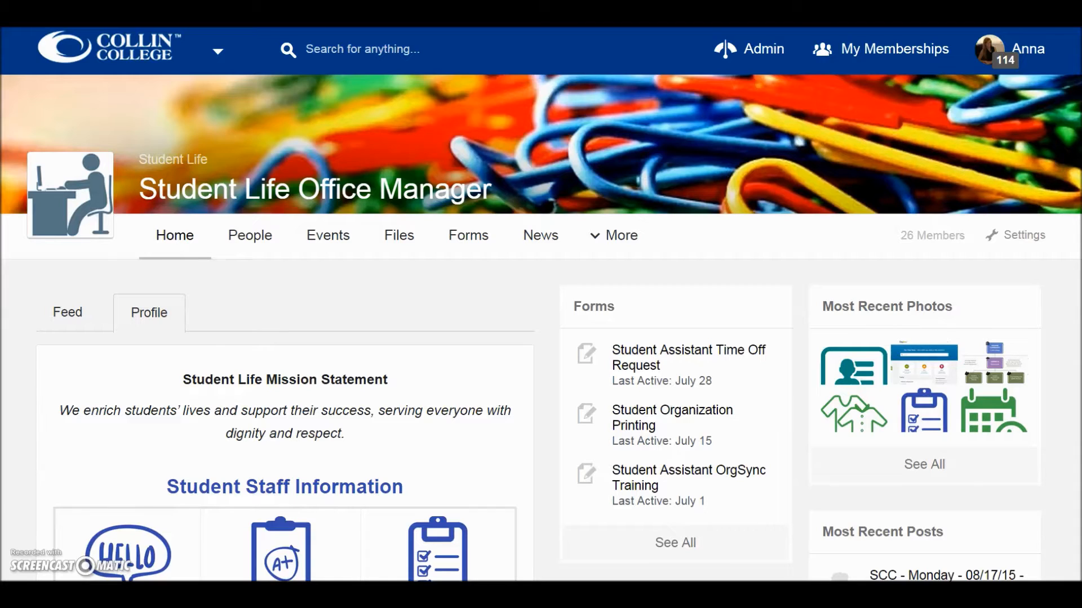
Step: Create a people group named "New Group" in the Student Life Office Manager portal
click(241, 231)
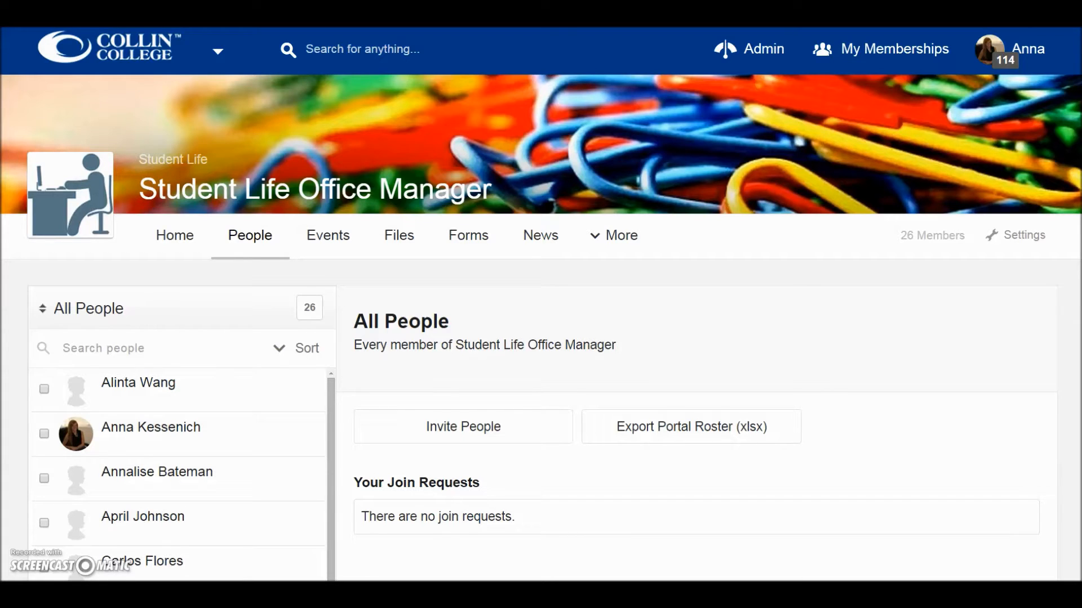
click(106, 321)
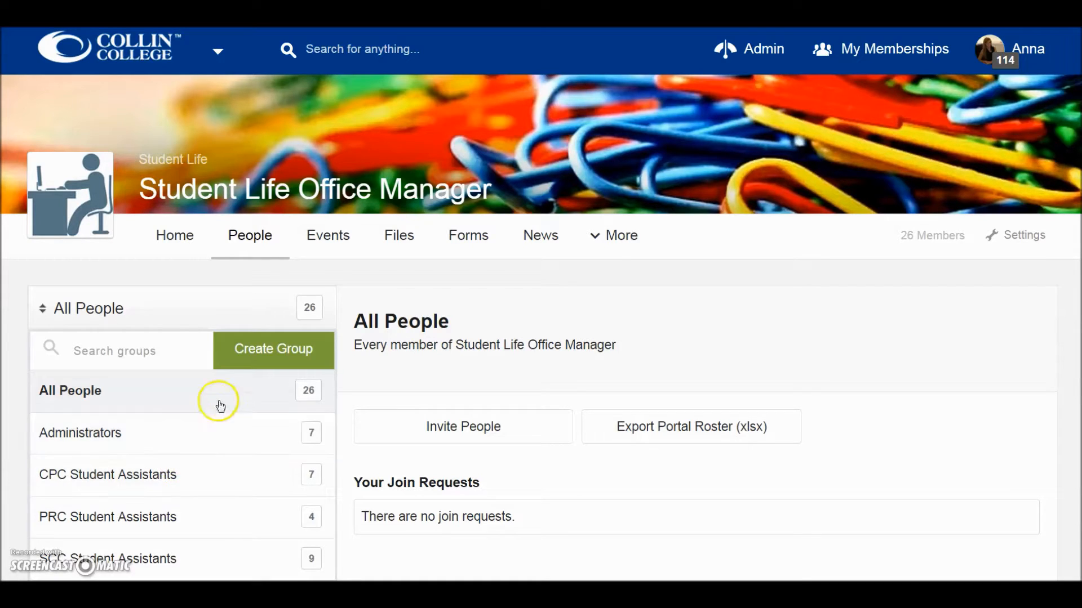
click(271, 369)
click(260, 396)
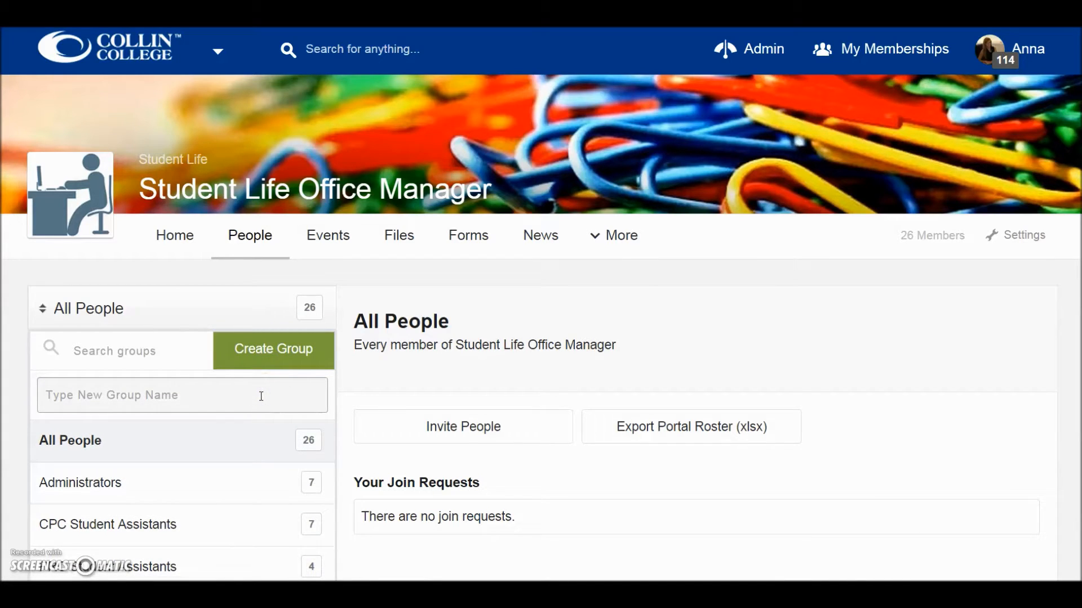
text(Ne)
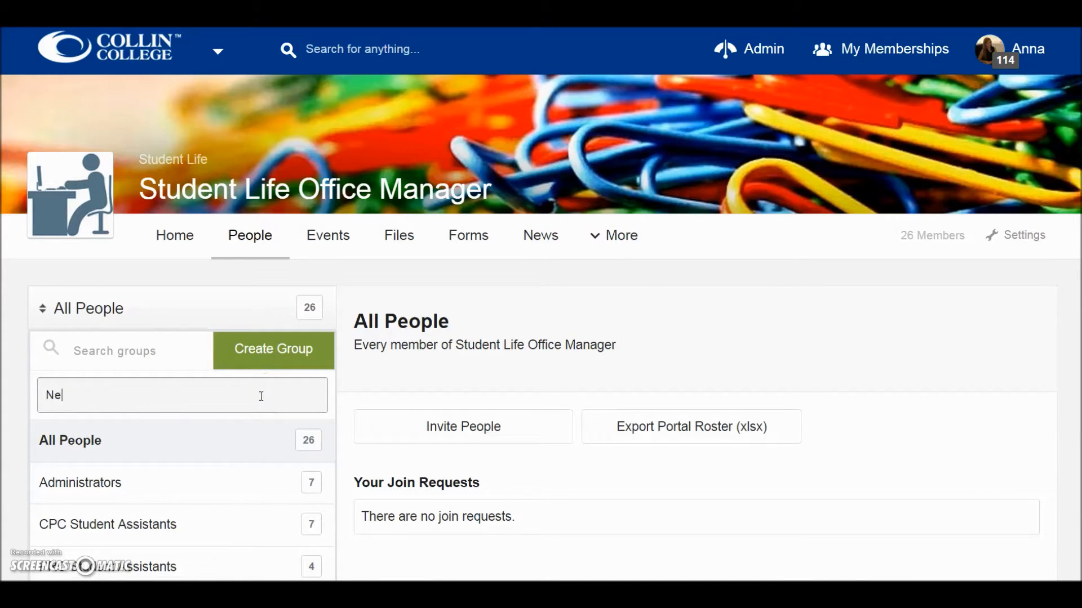
text(w Group)
key(Return)
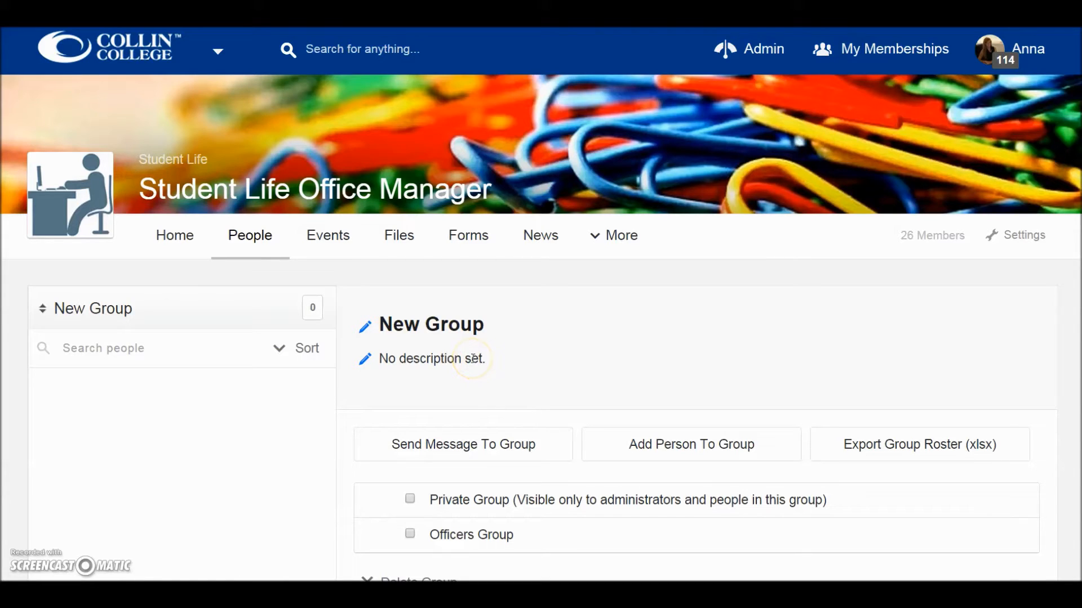
Step: Add an existing portal member to New Group by searching for the member's first name
click(715, 449)
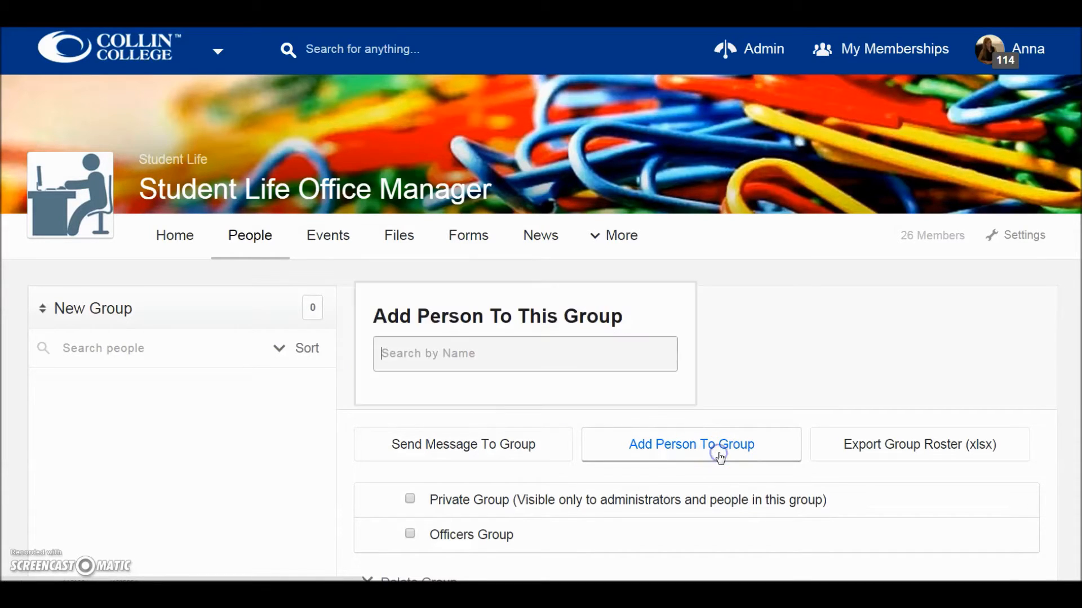
text(alinta)
click(556, 405)
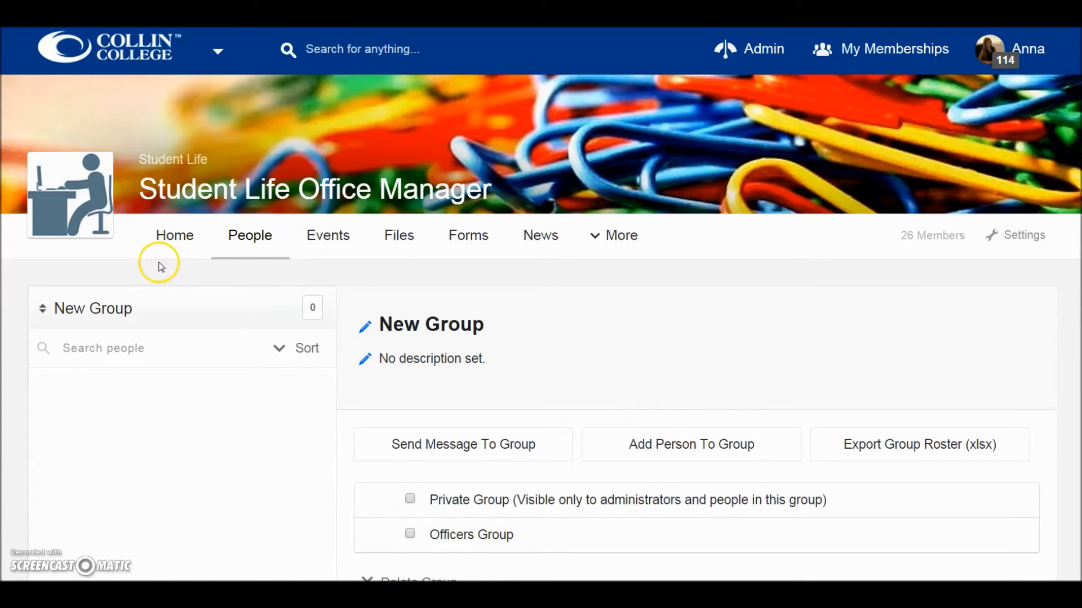
Step: Open the added member's profile from the All People list and check the group membership in the basic details
click(161, 307)
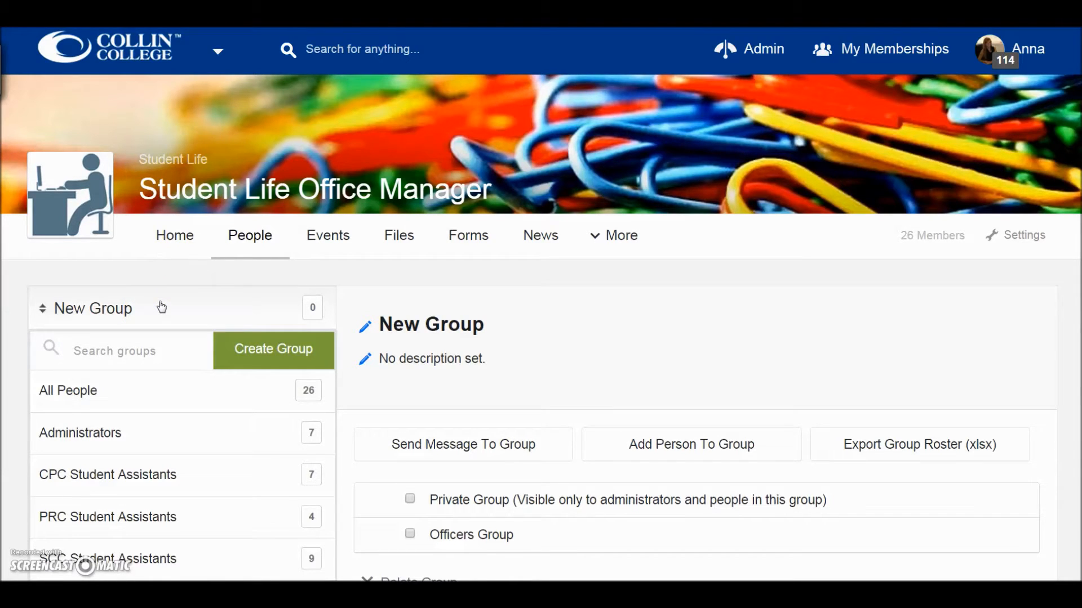
click(162, 398)
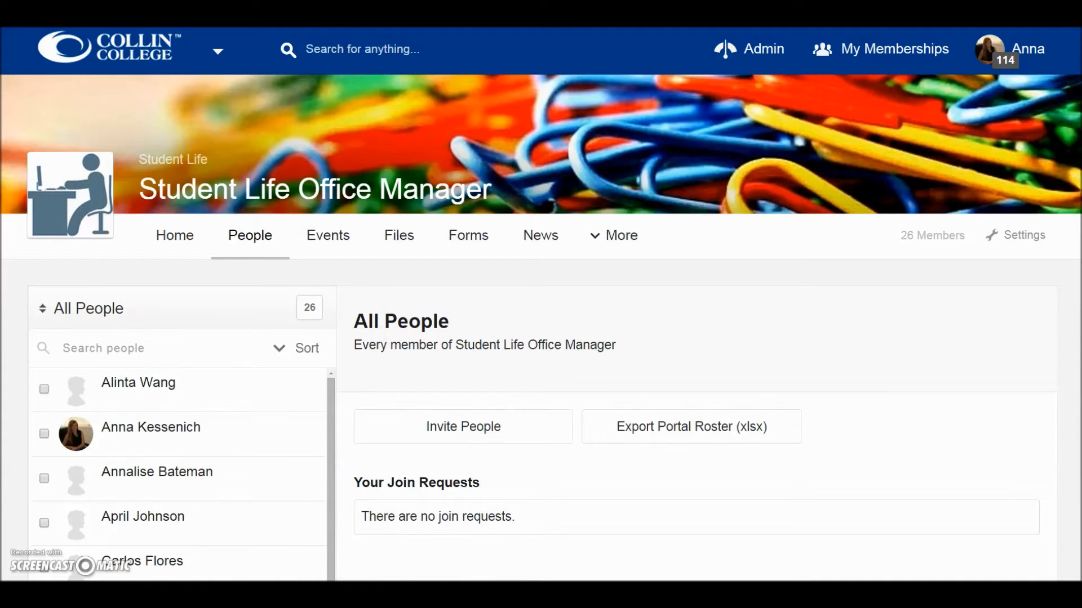
click(137, 392)
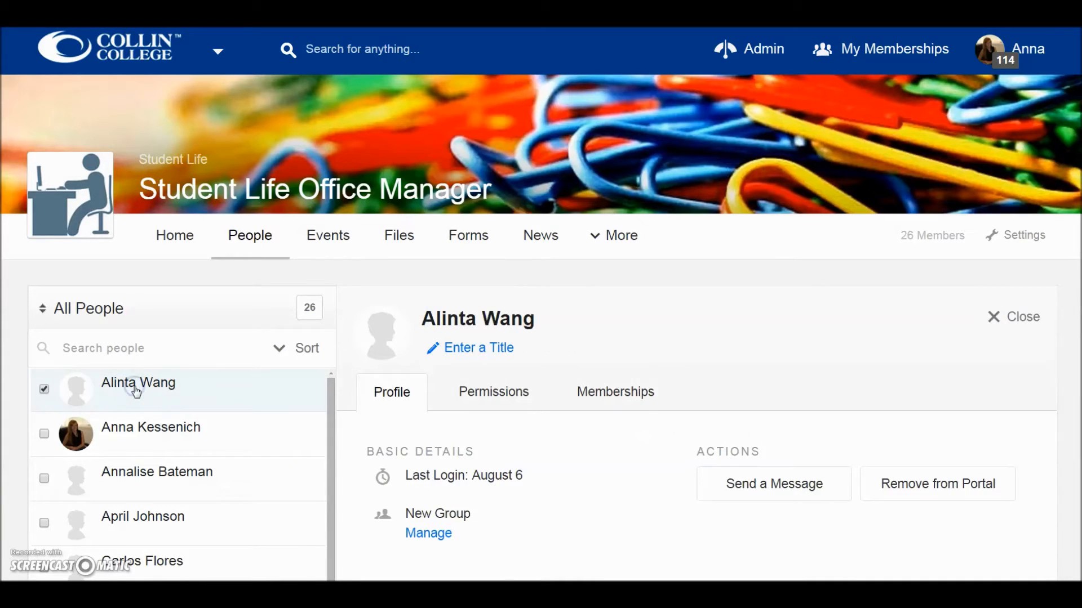
click(184, 393)
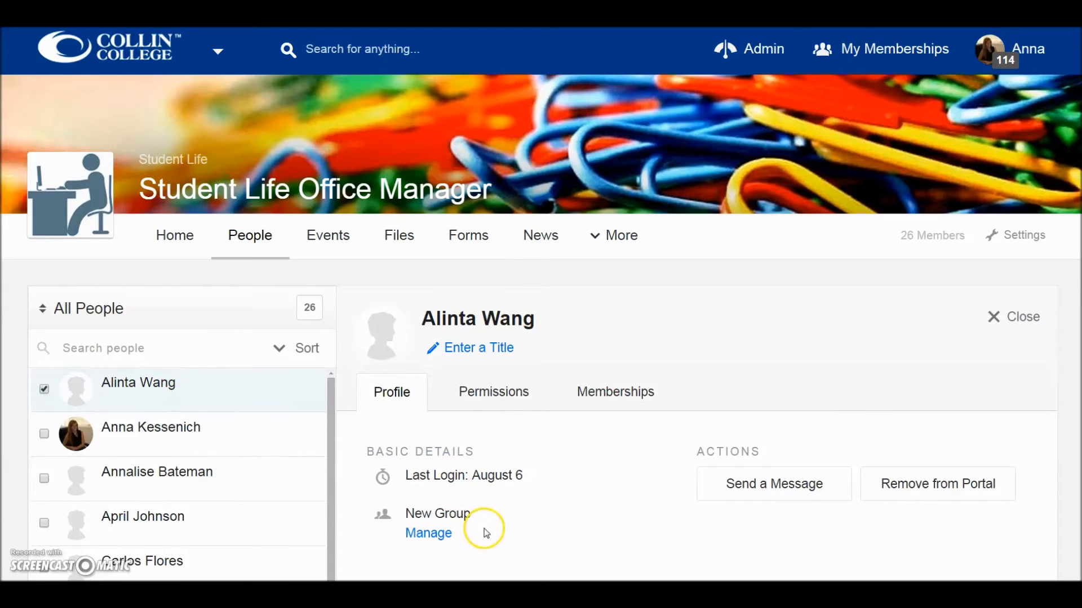
drag(471, 516, 401, 515)
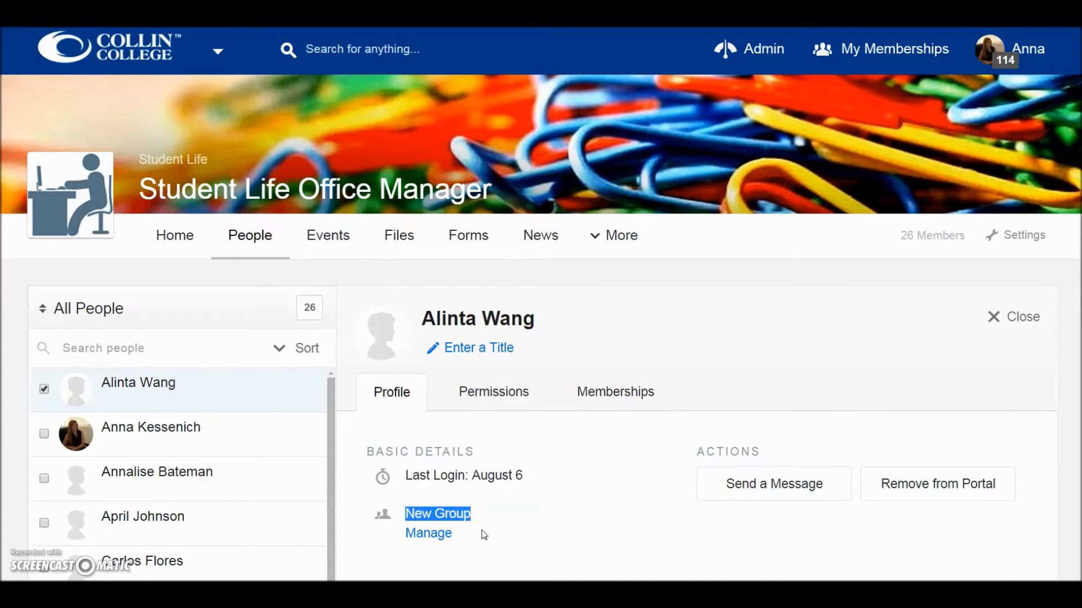
click(501, 535)
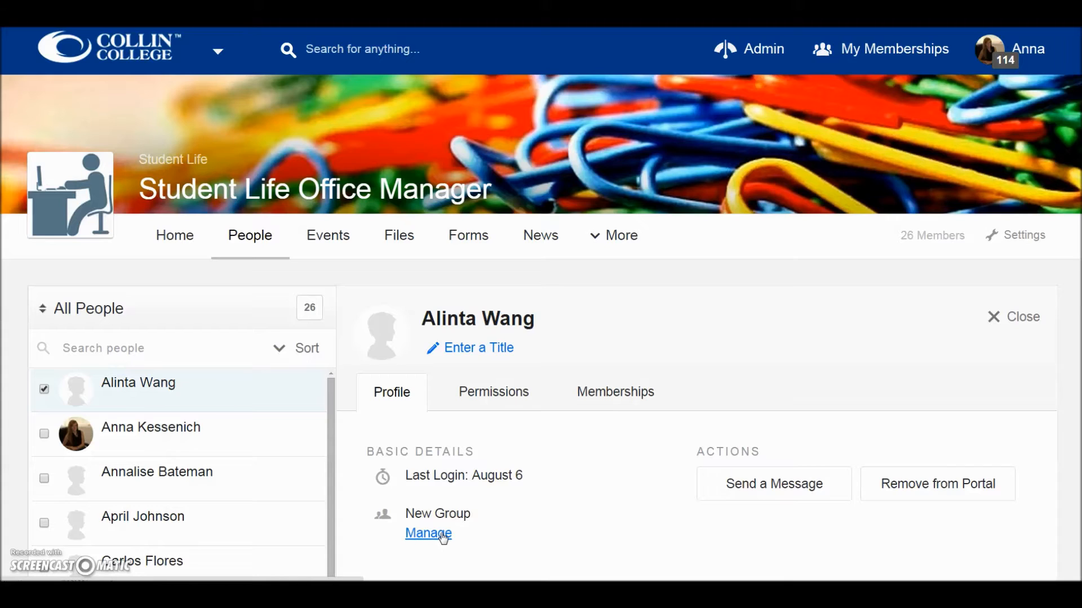
Step: Add the member to the CPC Student Assistants group as well and recheck the assigned groups
click(443, 536)
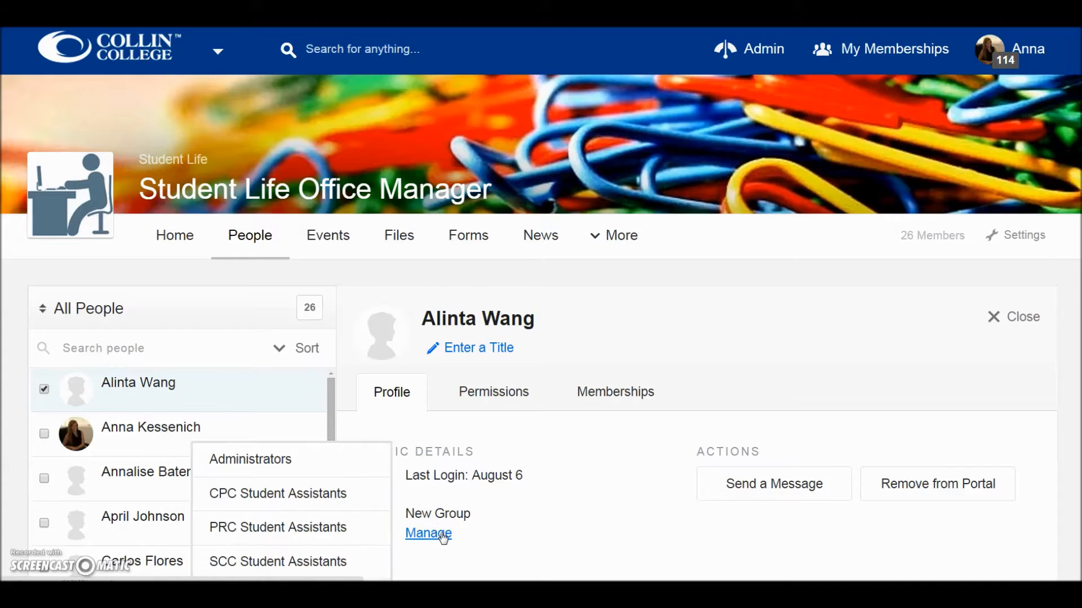
click(330, 499)
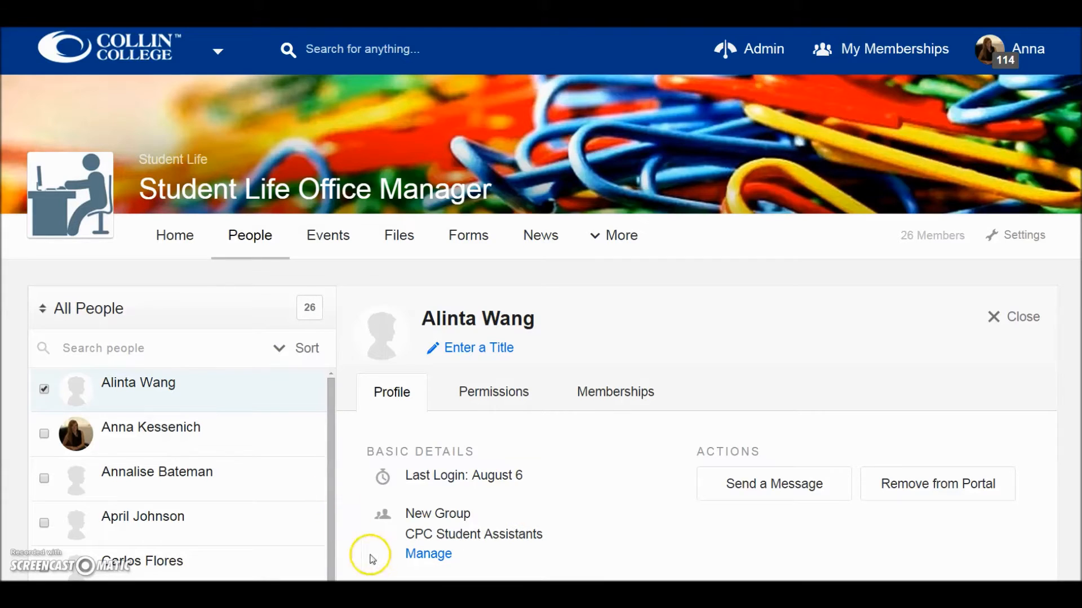
click(448, 559)
click(331, 487)
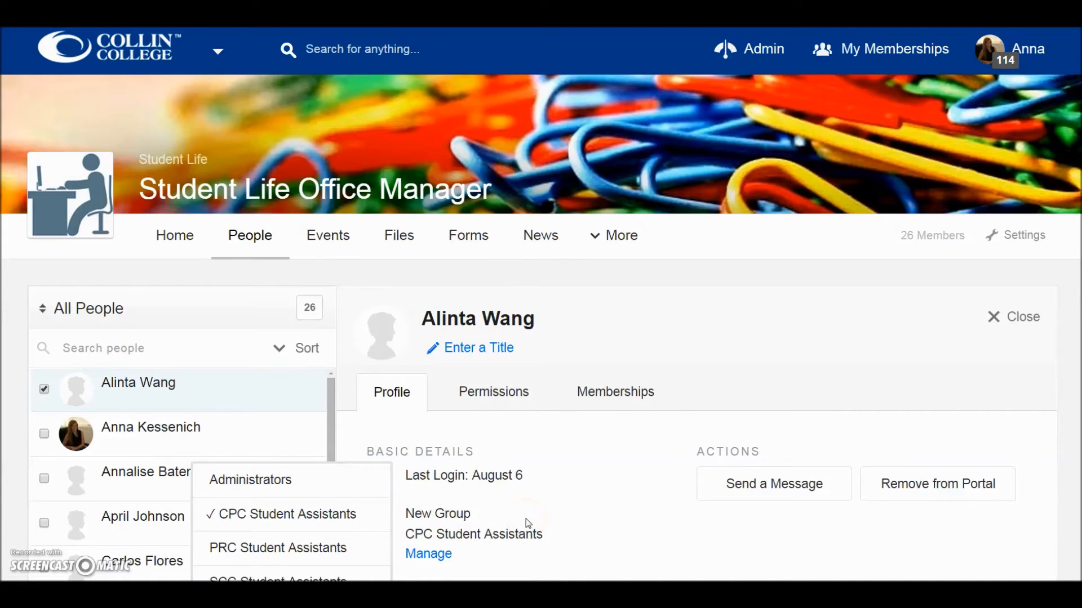
Step: Examine the member's permissions to see which portal modules the member can manage
click(504, 501)
click(494, 433)
click(483, 397)
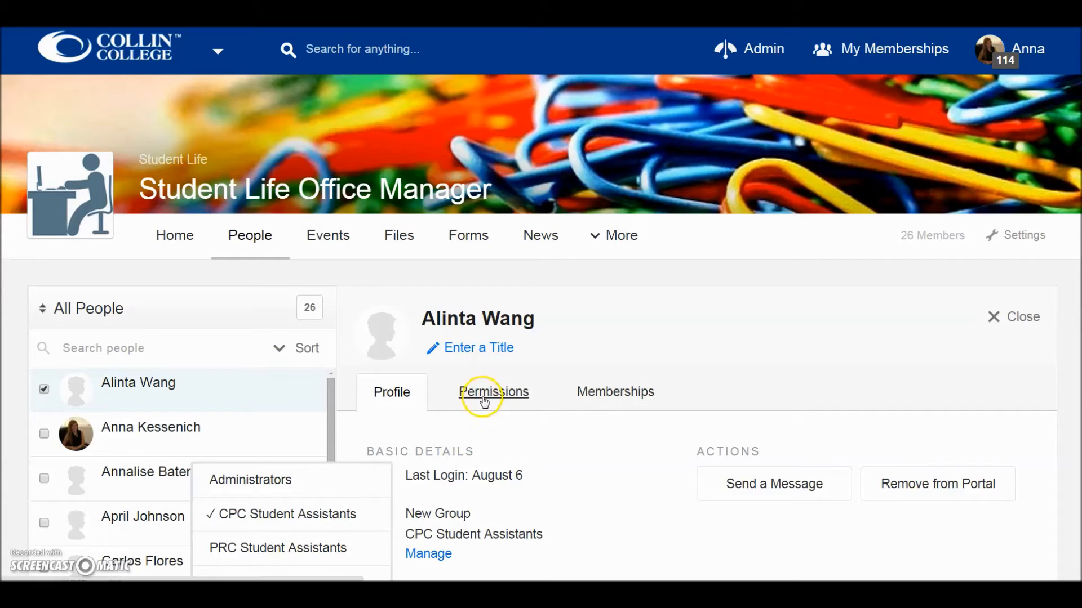
scroll(580, 420, down, 5)
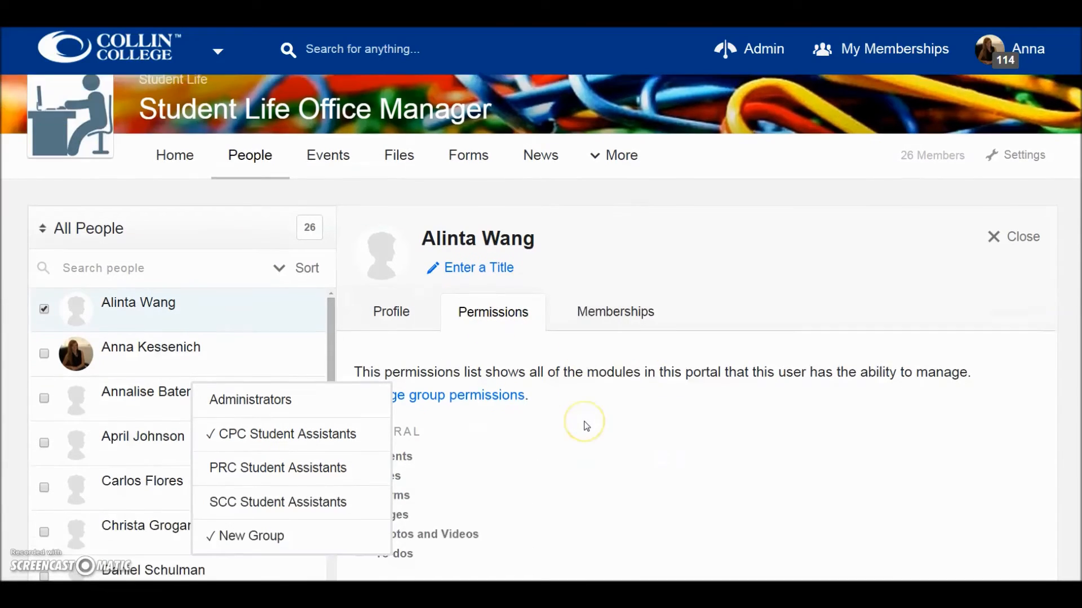
scroll(575, 411, down, 1)
click(482, 346)
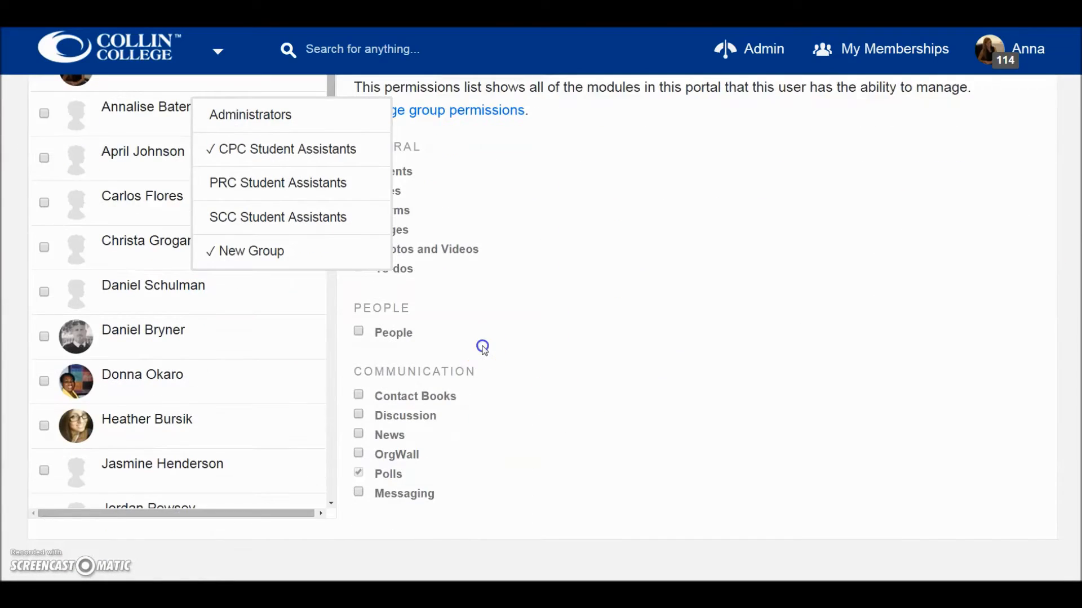
scroll(472, 343, up, 3)
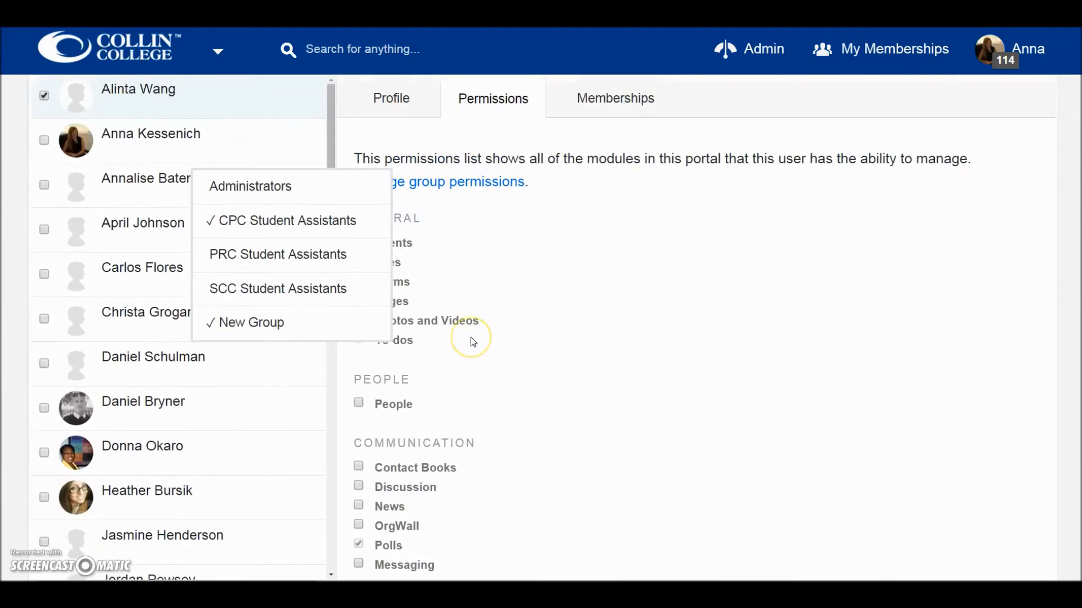
click(260, 219)
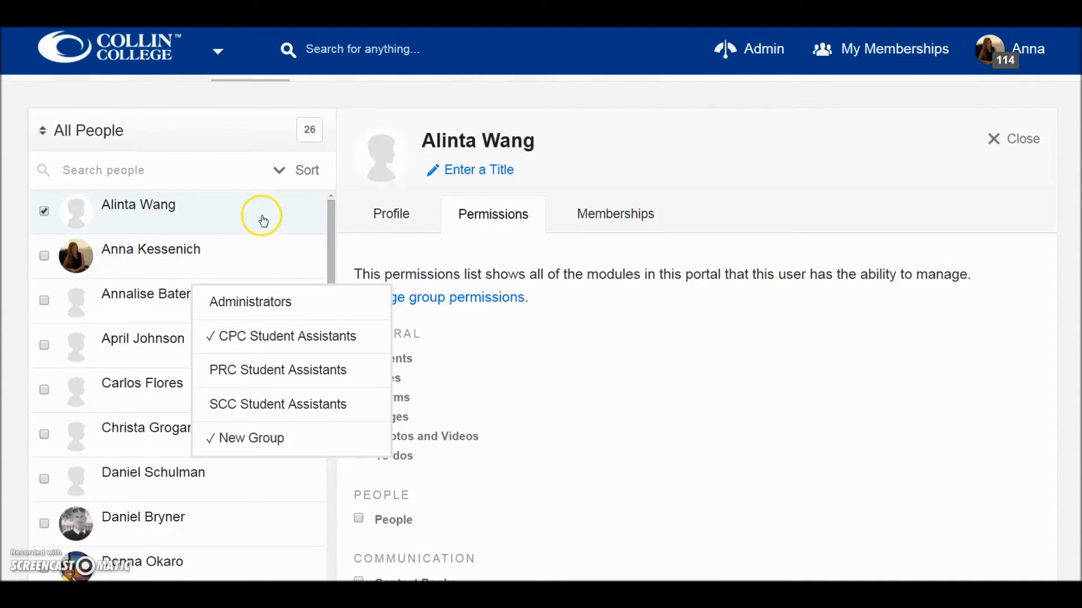
click(483, 235)
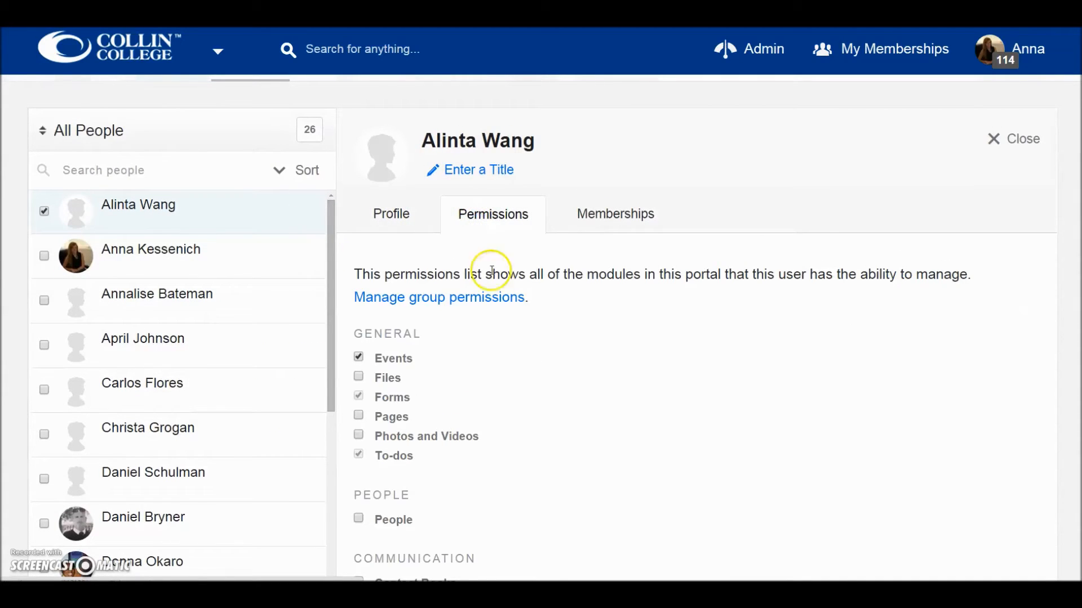
scroll(501, 323, down, 2)
scroll(503, 329, down, 2)
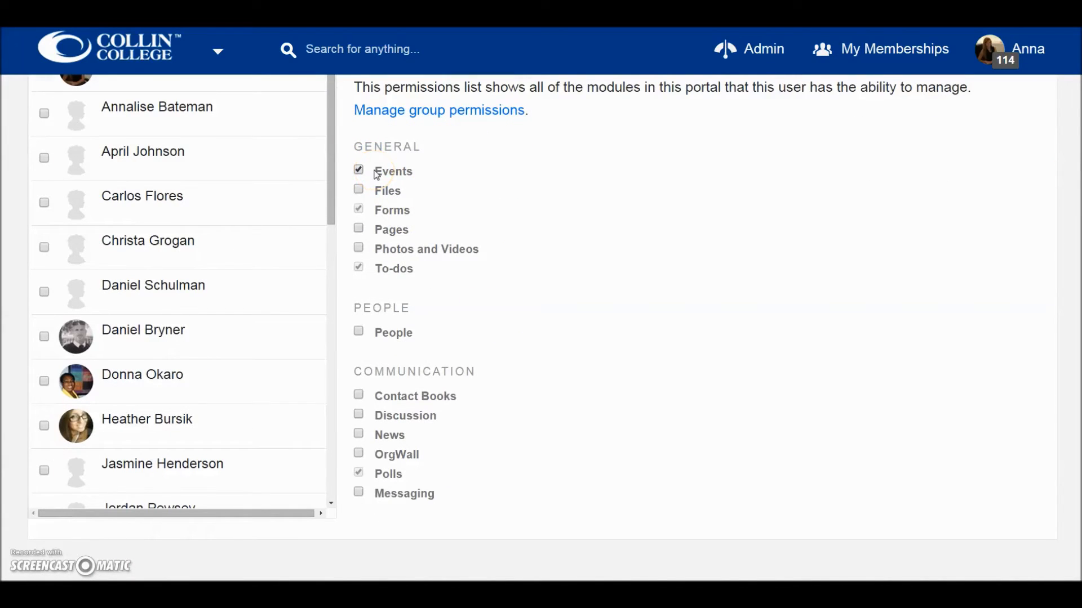
Step: Try switching the member's individual Contact Books permission in the Communication section
click(386, 214)
click(395, 273)
click(370, 415)
click(359, 395)
click(358, 396)
click(557, 468)
scroll(559, 470, up, 4)
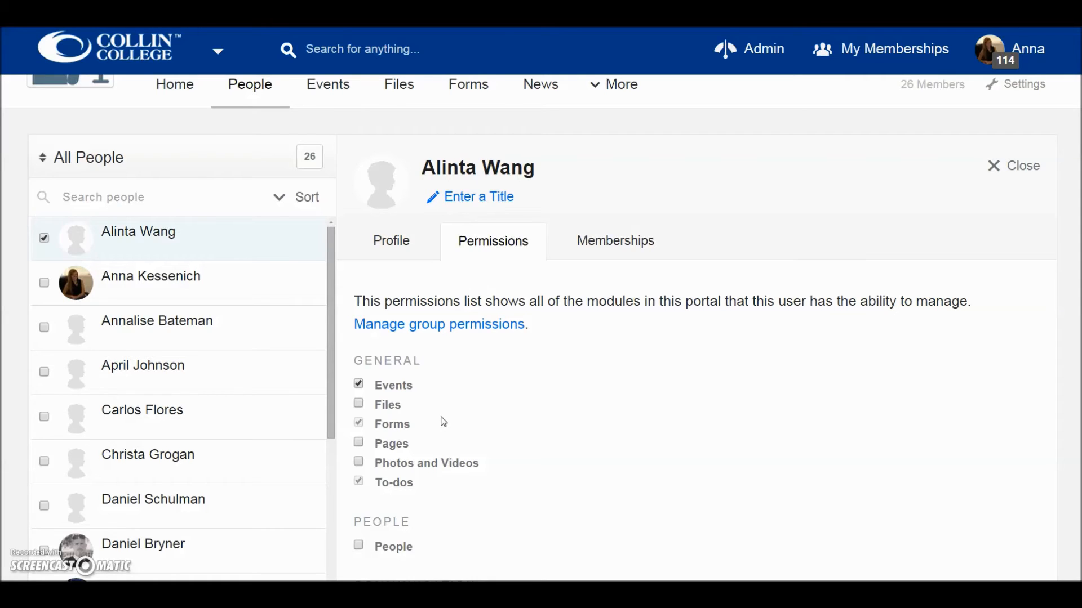
scroll(443, 421, up, 3)
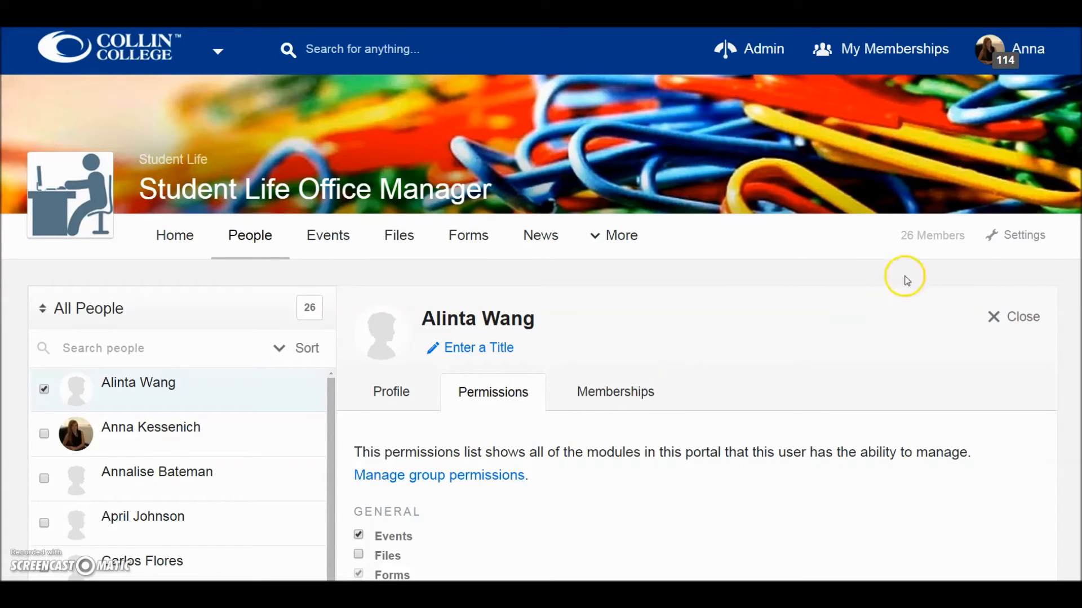
Step: Open the permissions page in the organization settings
click(1035, 235)
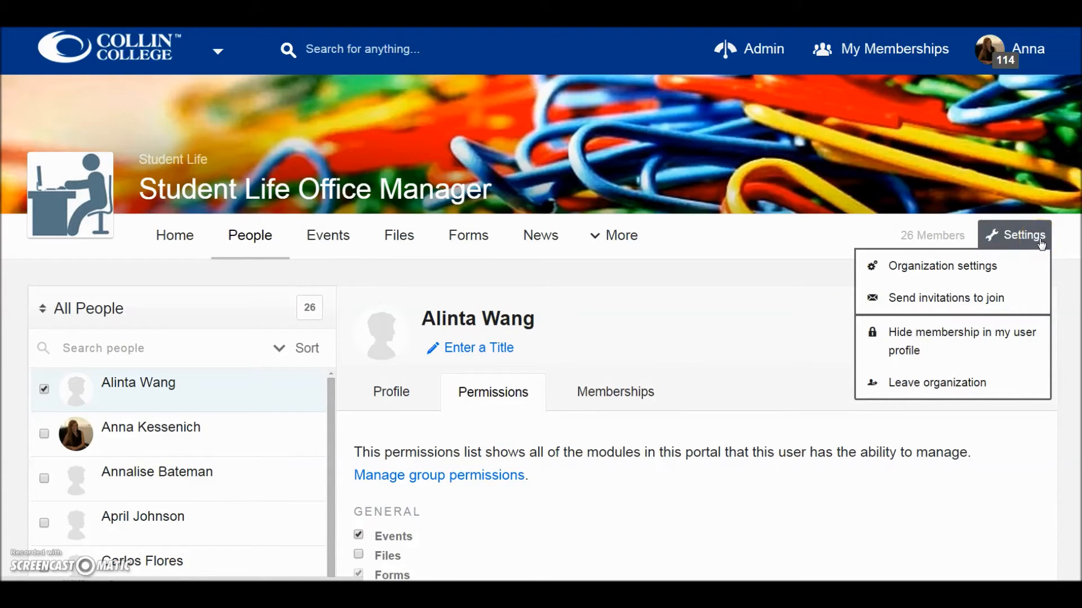
click(1022, 271)
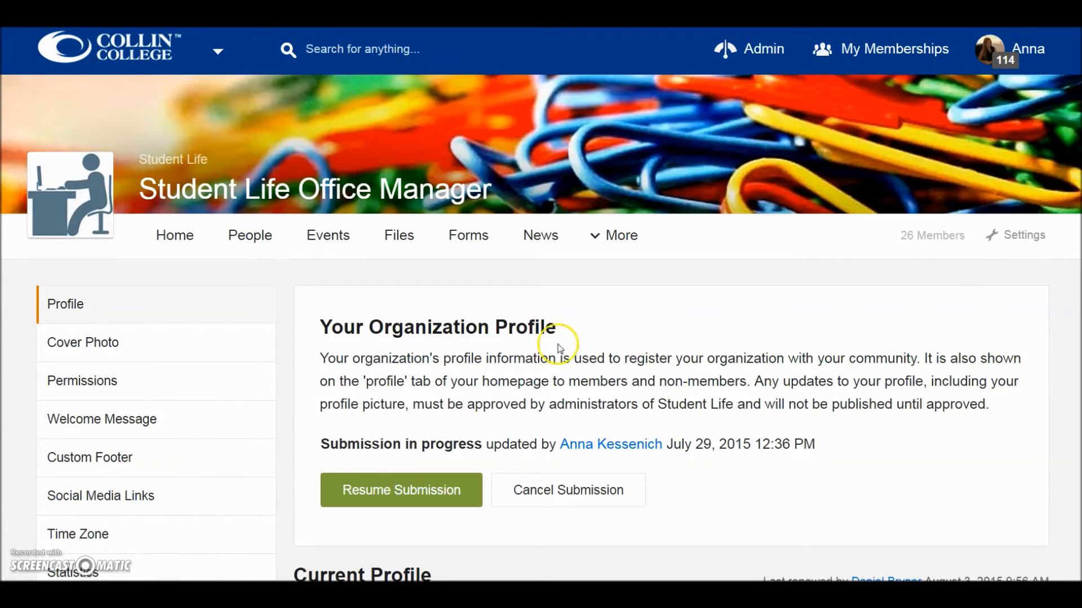
click(248, 389)
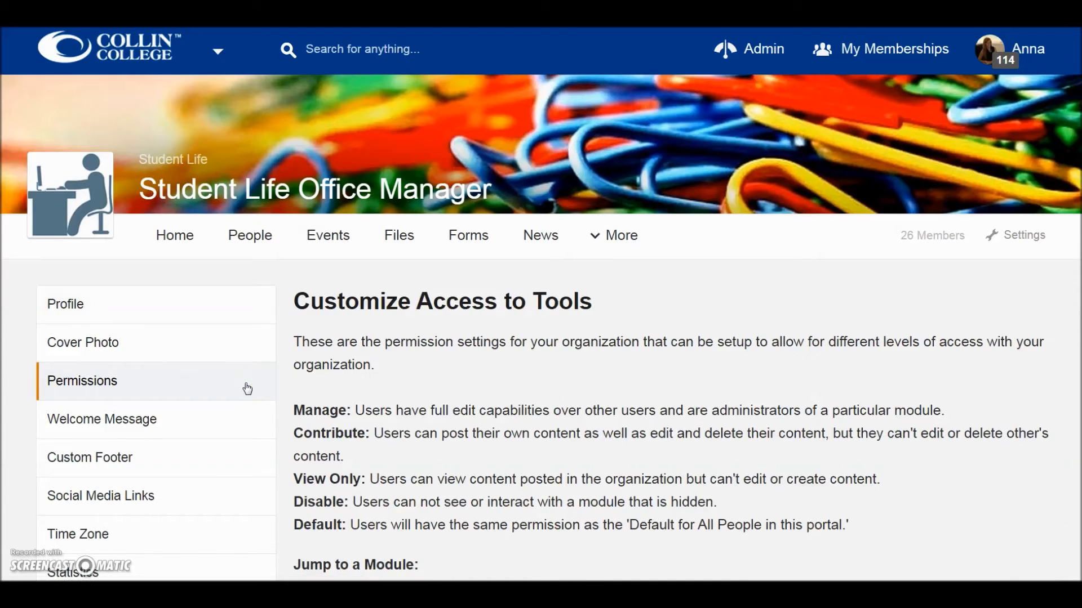
Step: Enable the Bookmarks module for the organization
click(507, 388)
scroll(510, 391, down, 3)
scroll(510, 392, down, 5)
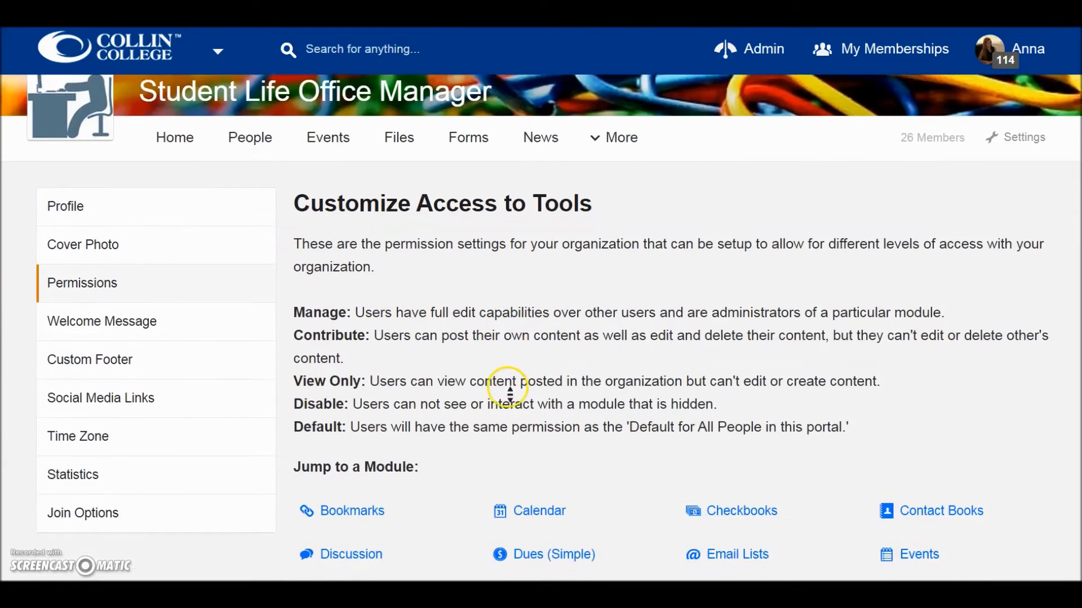
scroll(510, 394, down, 3)
click(467, 403)
scroll(442, 417, down, 4)
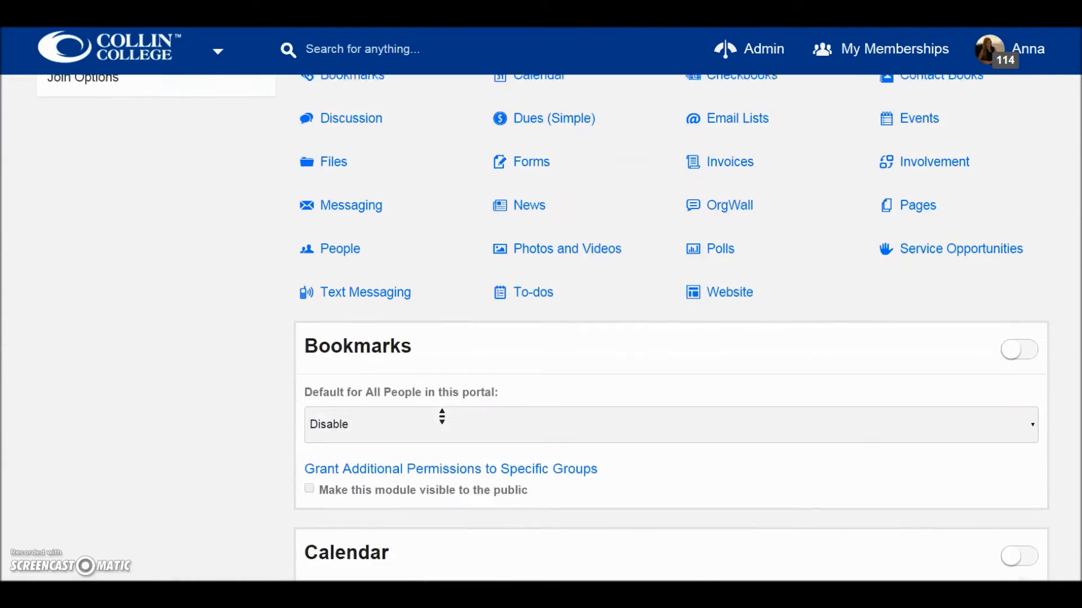
click(884, 312)
click(1018, 260)
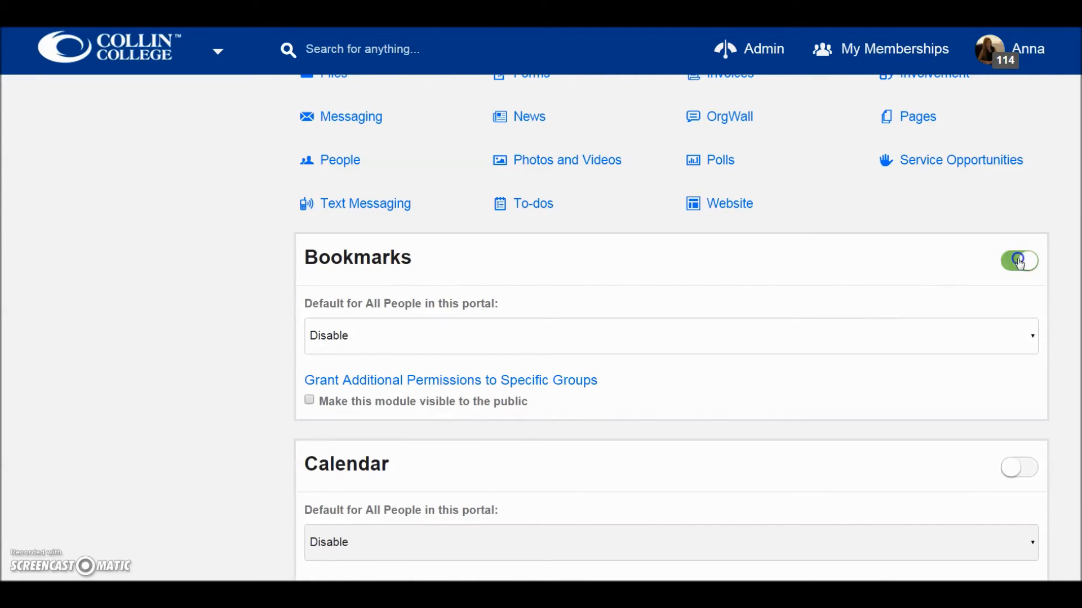
click(1019, 262)
click(1020, 263)
Step: Set the Bookmarks default permission for all people in the portal to View Only
scroll(884, 285, down, 5)
scroll(836, 232, up, 1)
scroll(840, 235, up, 1)
click(792, 205)
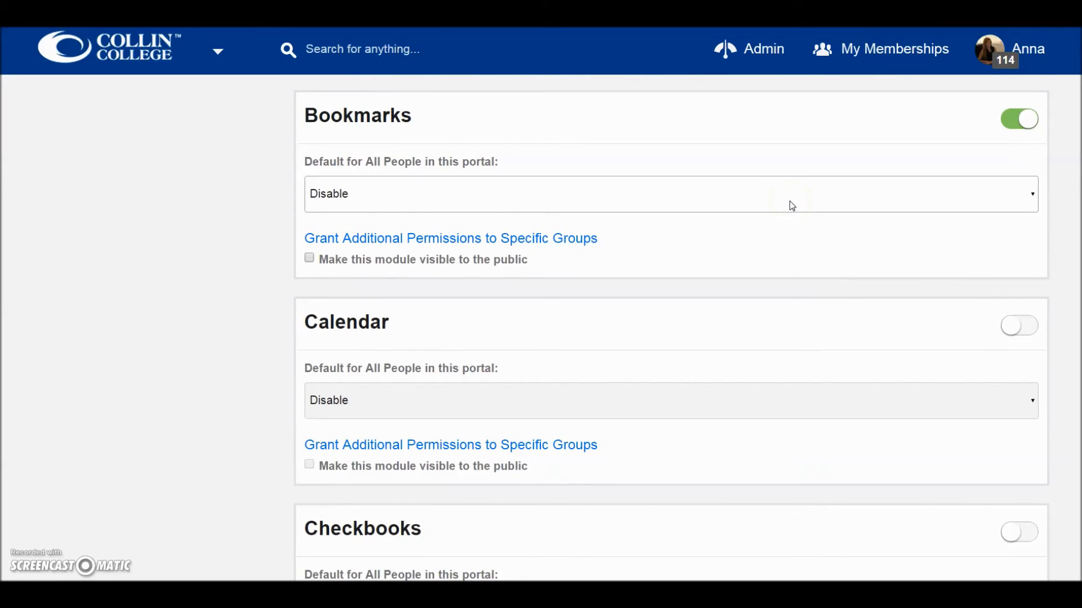
click(791, 205)
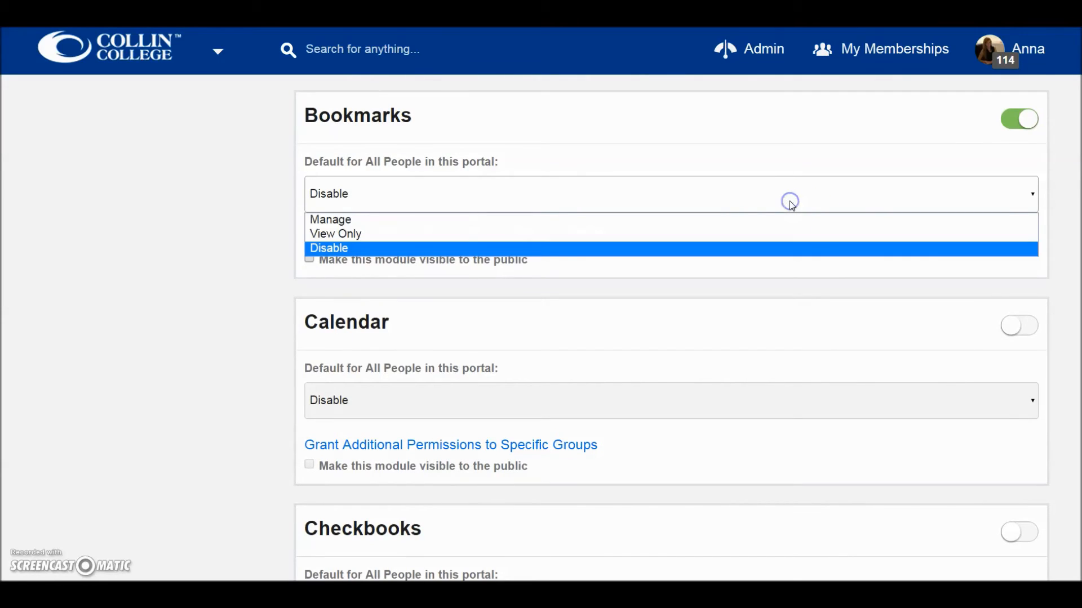
click(790, 238)
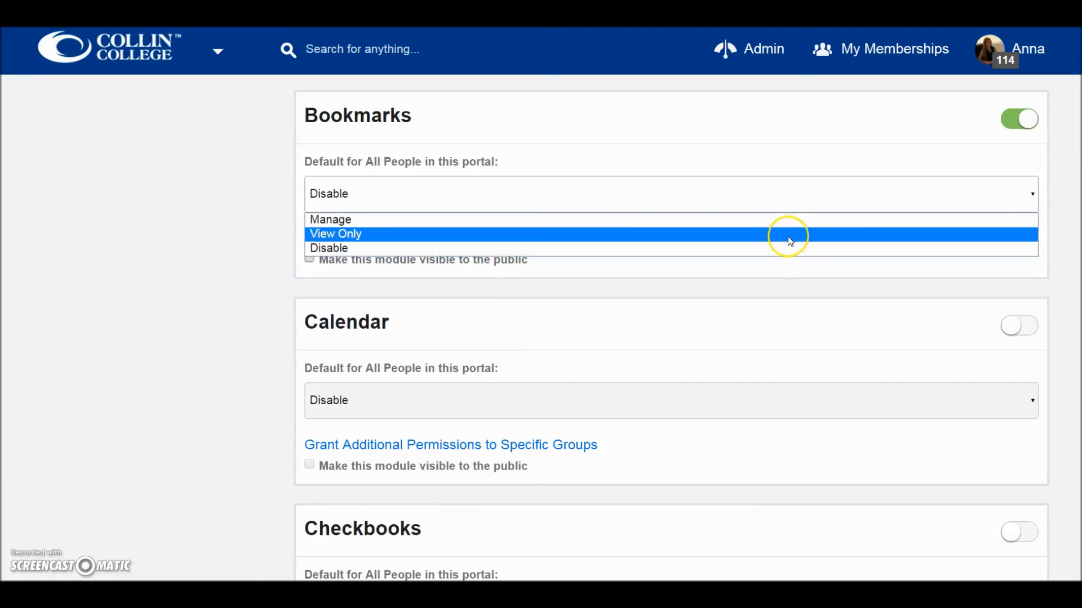
click(789, 238)
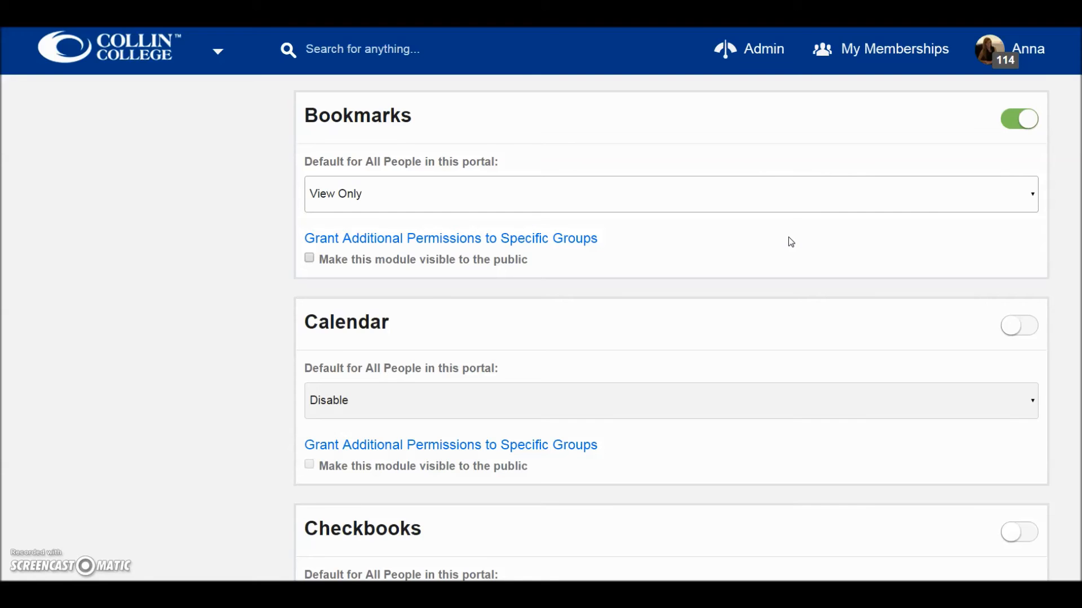
Step: Grant the group New Group the Manage permission for the Bookmarks module and save the organization's permission settings
click(588, 243)
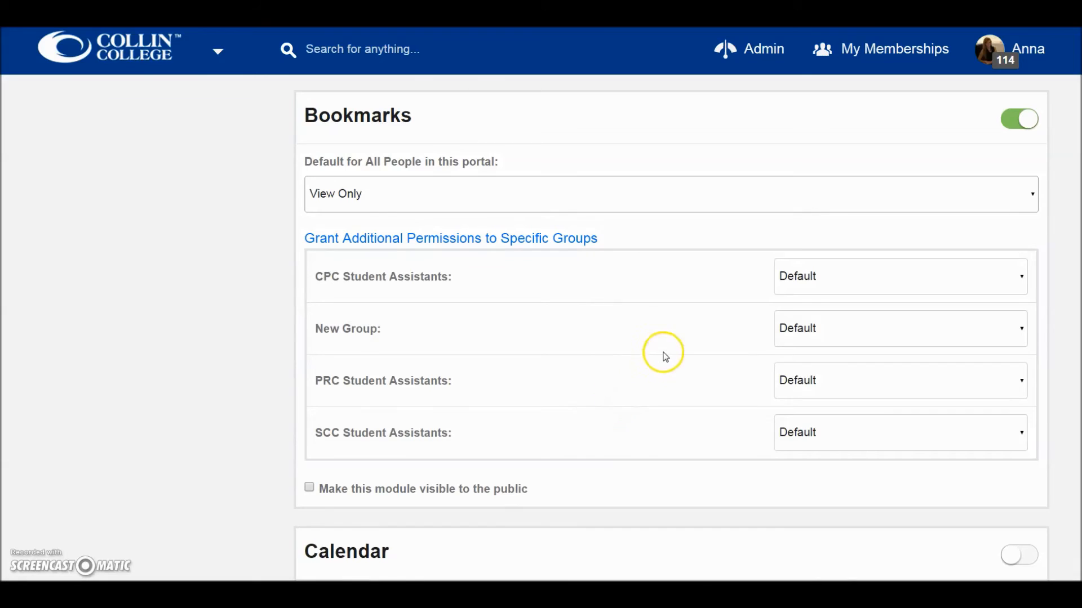
click(855, 336)
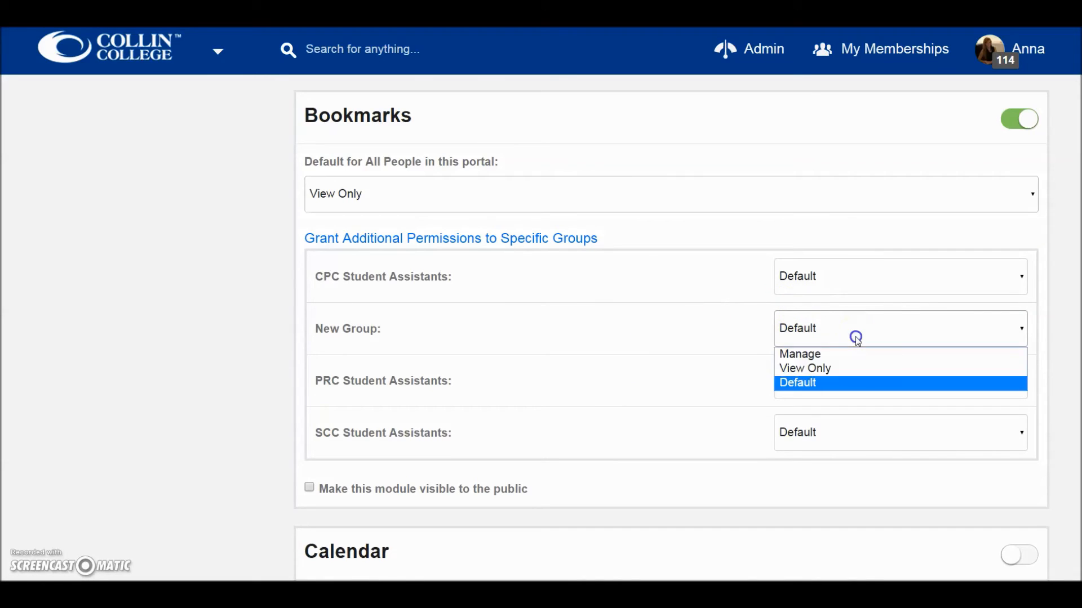
click(853, 355)
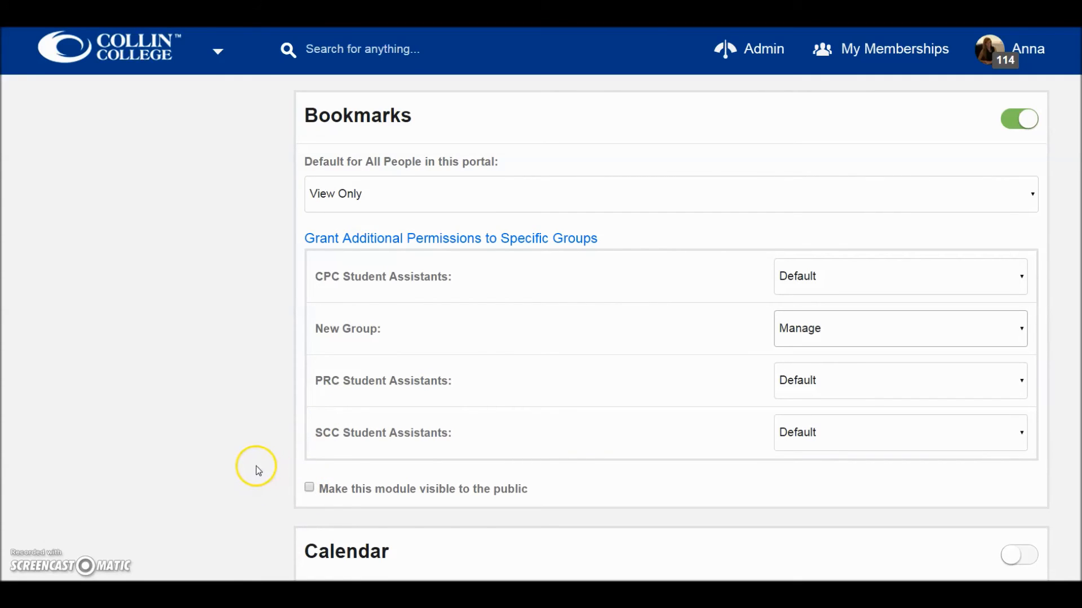
scroll(255, 465, down, 15)
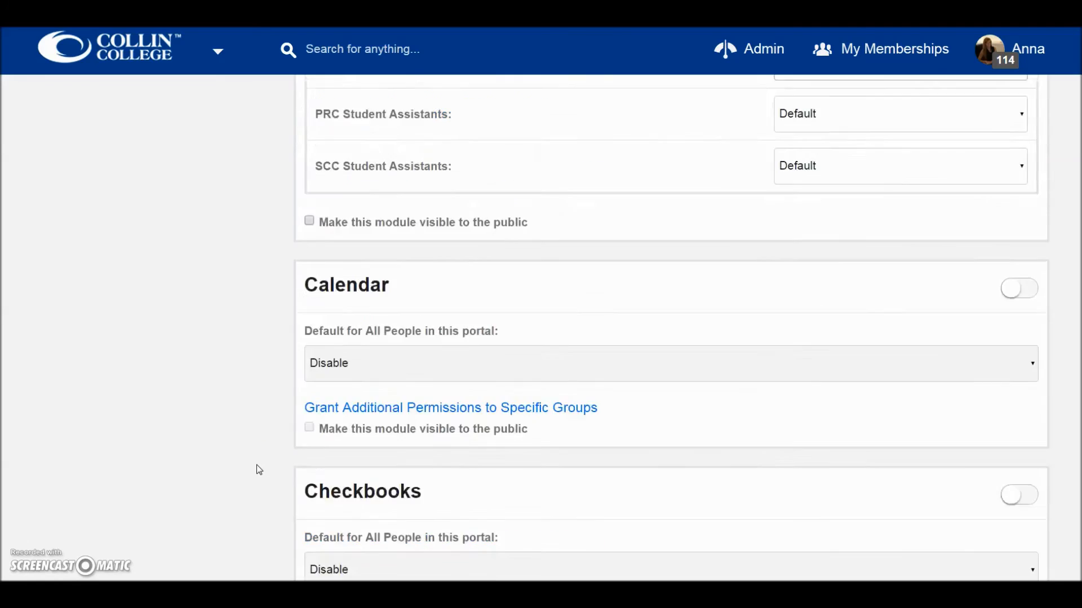
scroll(259, 468, down, 15)
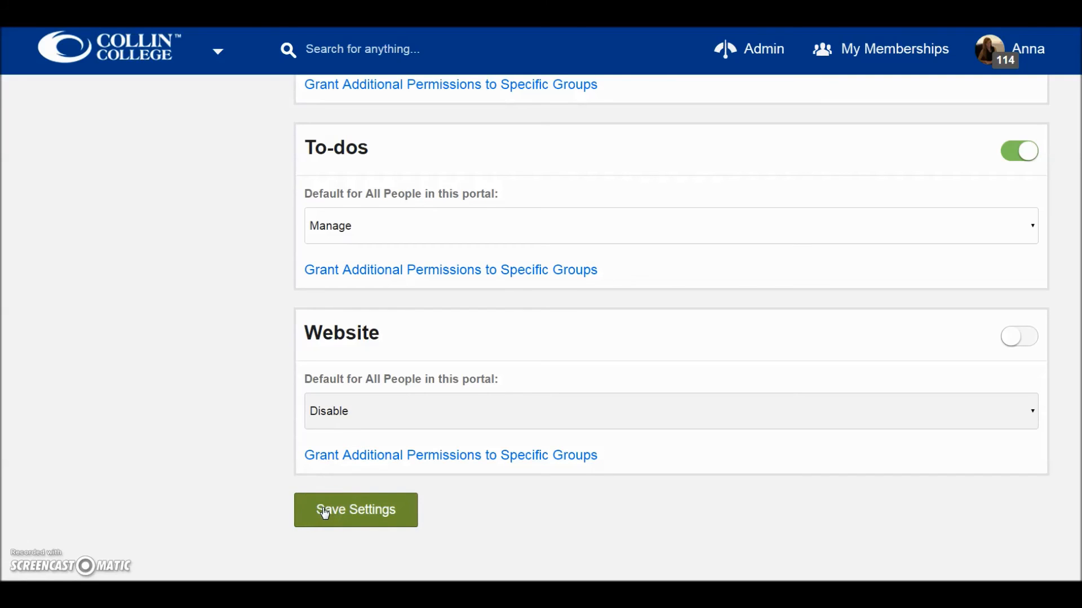
click(325, 511)
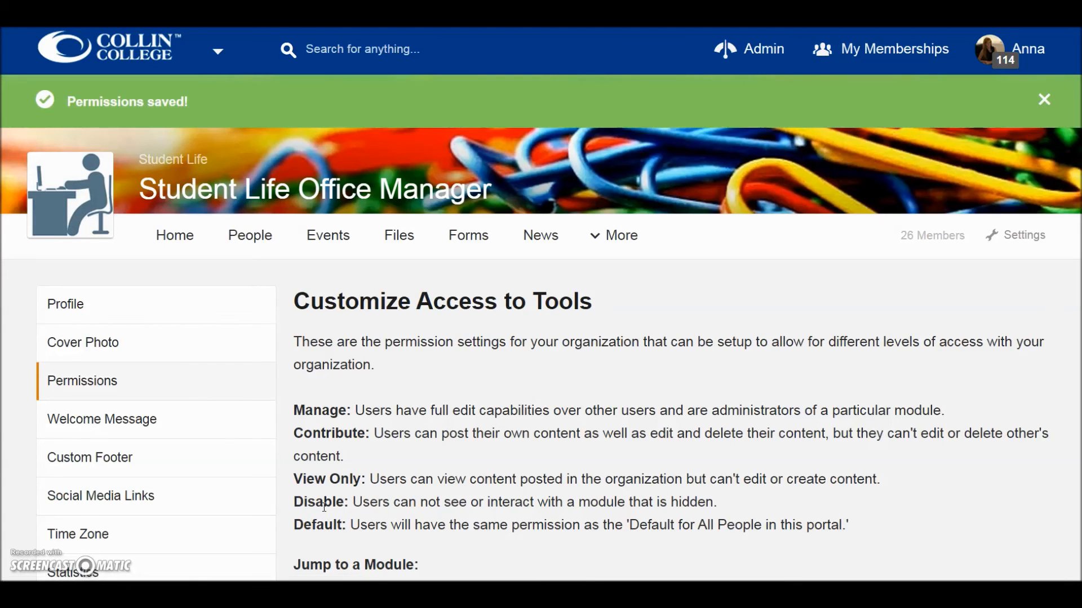
Step: Review the individual module permissions of the first member in the organization's people list
click(260, 251)
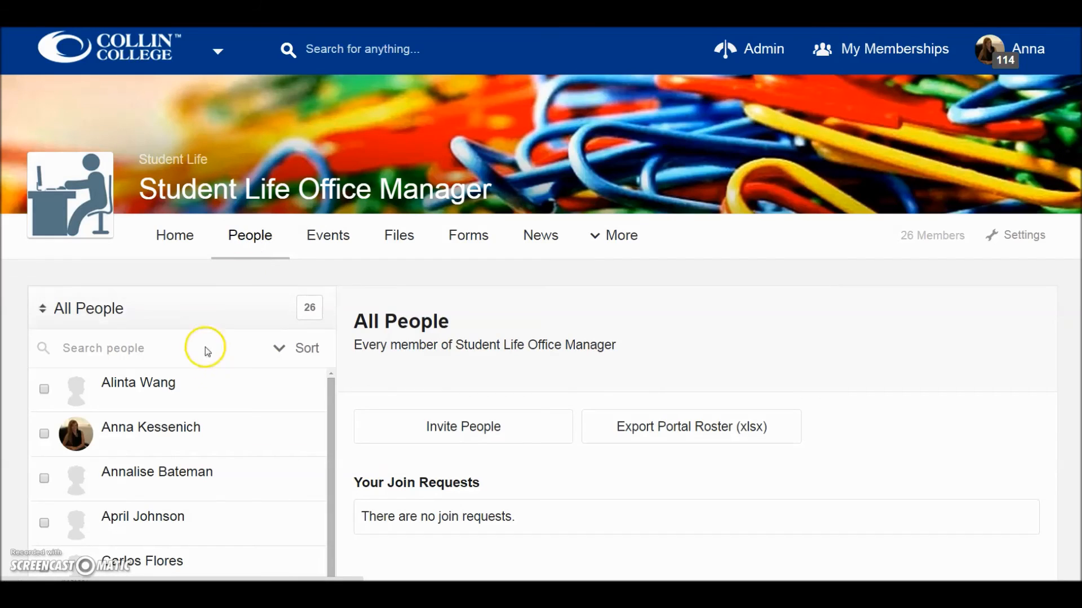
click(199, 396)
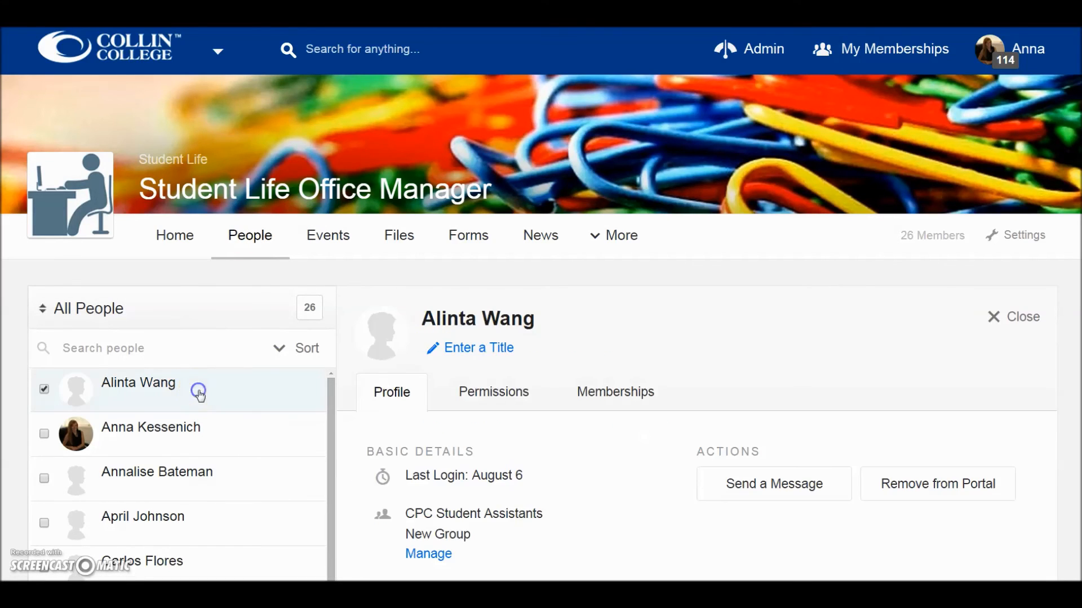
click(503, 401)
scroll(505, 405, down, 6)
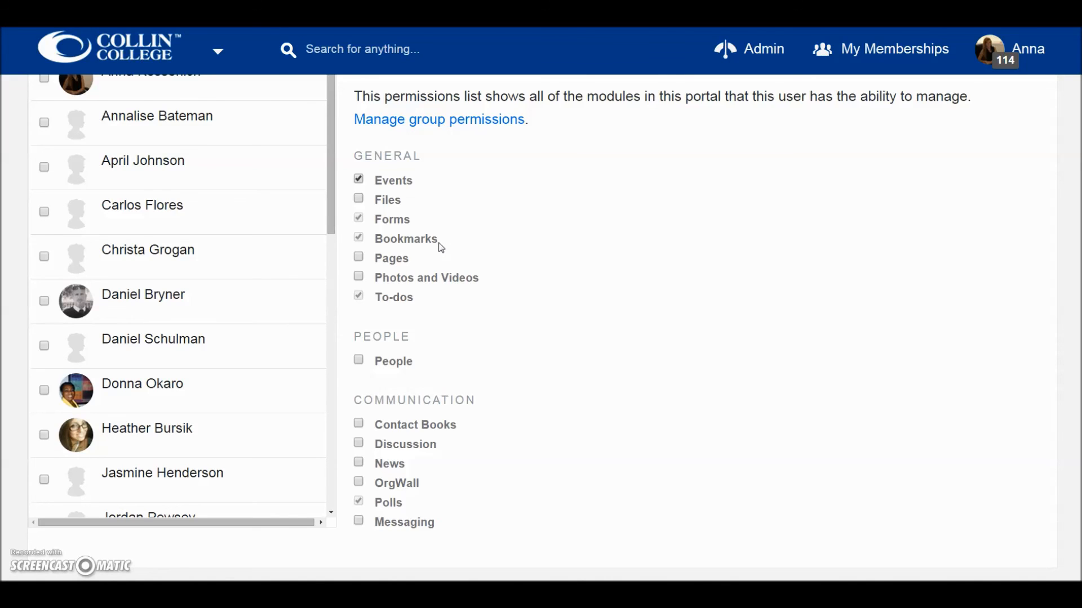
scroll(442, 248, up, 6)
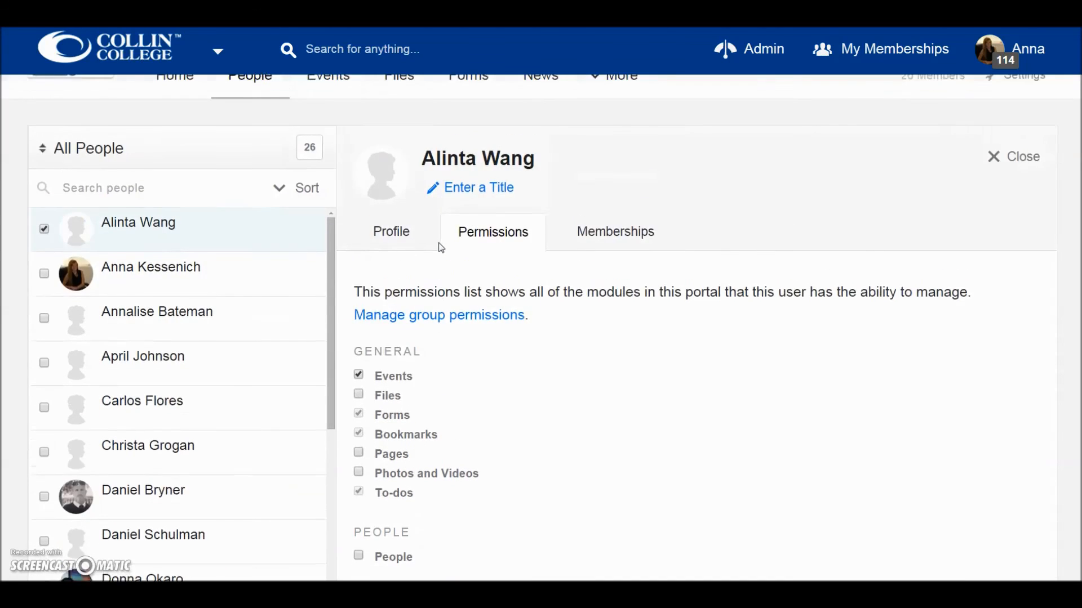